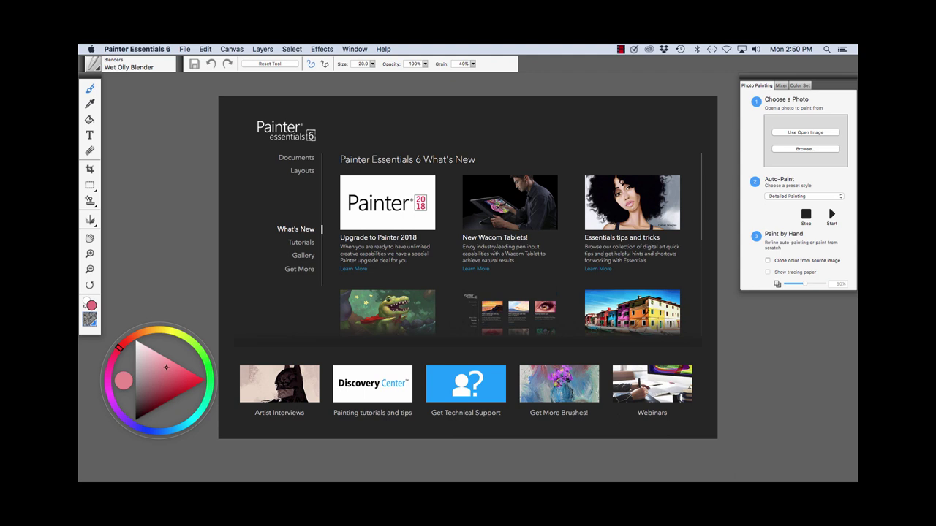
- Scroll down through the What's New page of the welcome screen
{"action": "scroll", "coordinate": [511, 242], "scroll_direction": "down", "scroll_amount": 3}
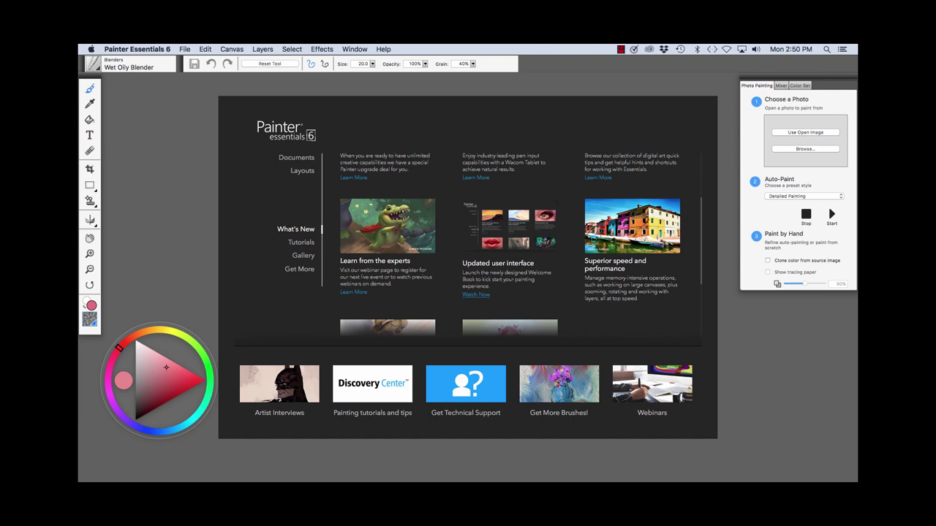
{"action": "scroll", "coordinate": [509, 244], "scroll_direction": "down", "scroll_amount": 1}
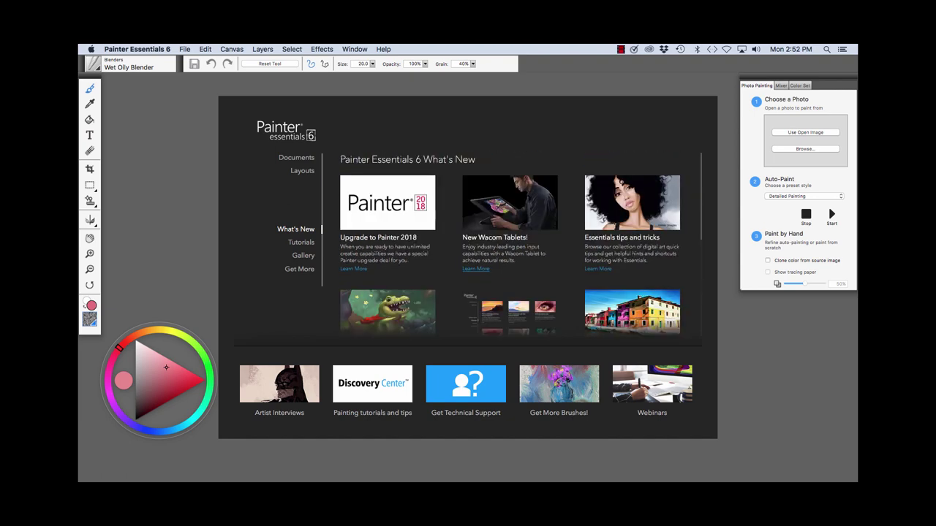
{"action": "scroll", "coordinate": [510, 244], "scroll_direction": "down", "scroll_amount": 3}
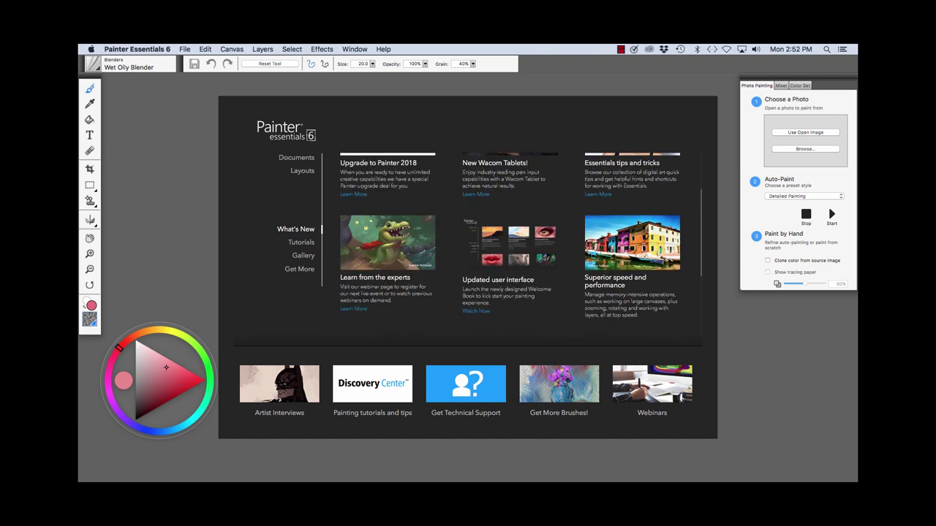
{"action": "scroll", "coordinate": [511, 243], "scroll_direction": "down", "scroll_amount": 4}
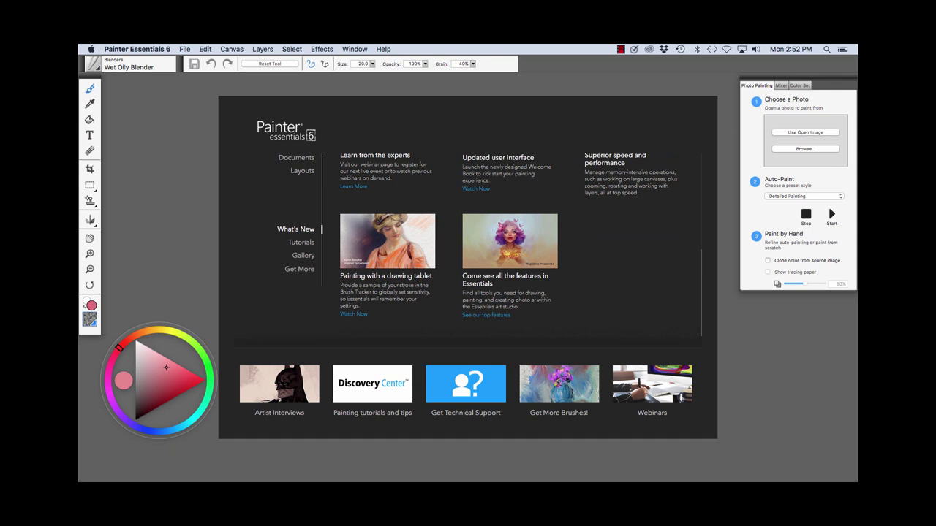
- Browse the Tutorials, Gallery and Get More pages, ending back on the Gallery
{"action": "left_click", "coordinate": [300, 242]}
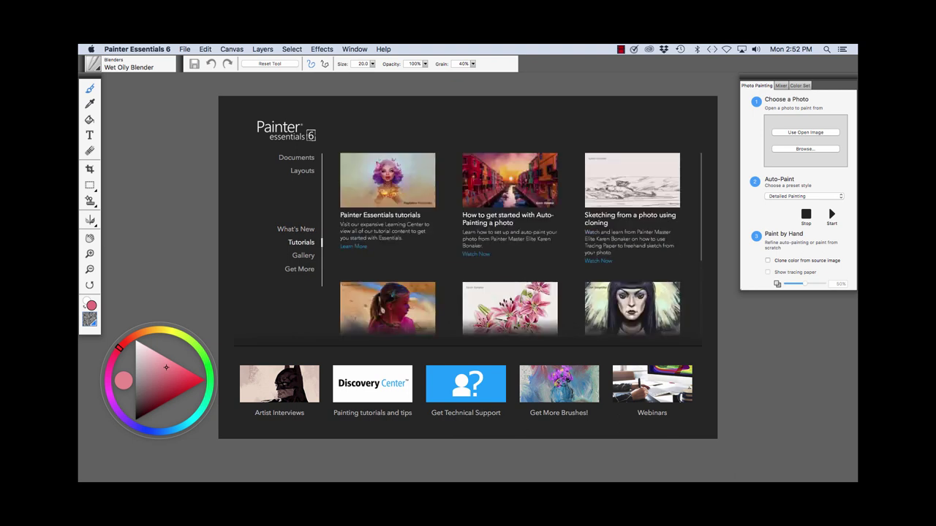
{"action": "left_click", "coordinate": [303, 255]}
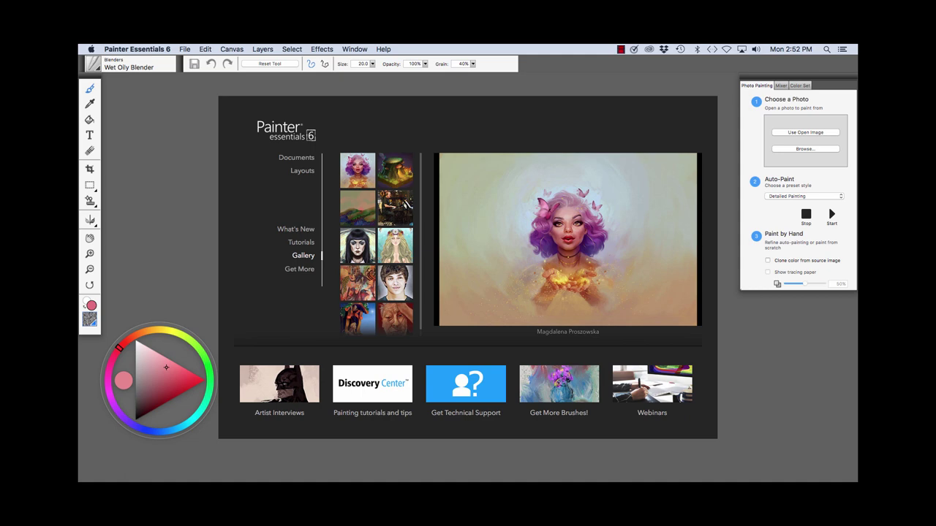
{"action": "left_click", "coordinate": [300, 269]}
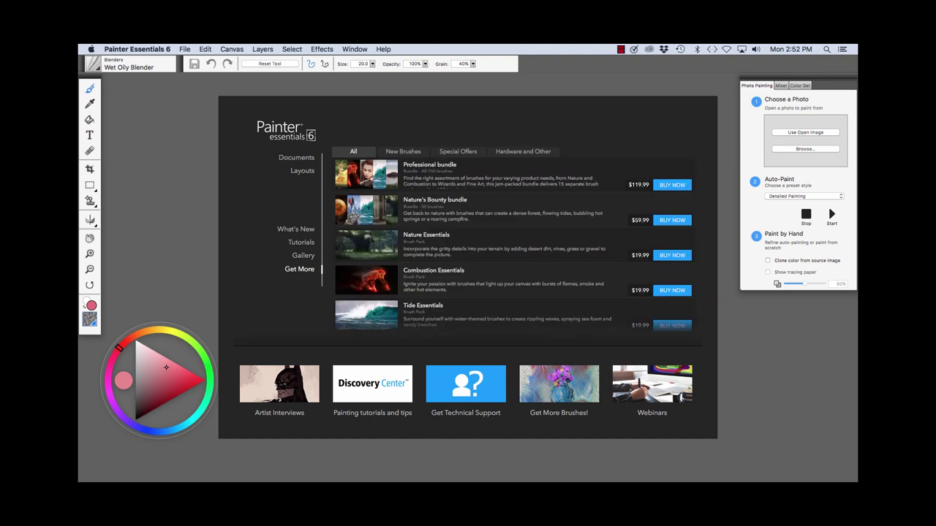
{"action": "left_click", "coordinate": [302, 255]}
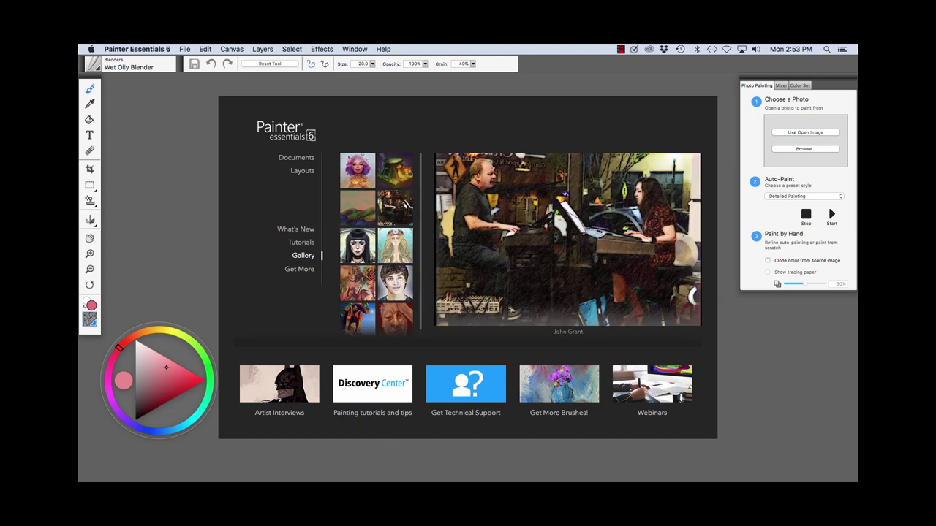
{"action": "key", "text": "Escape"}
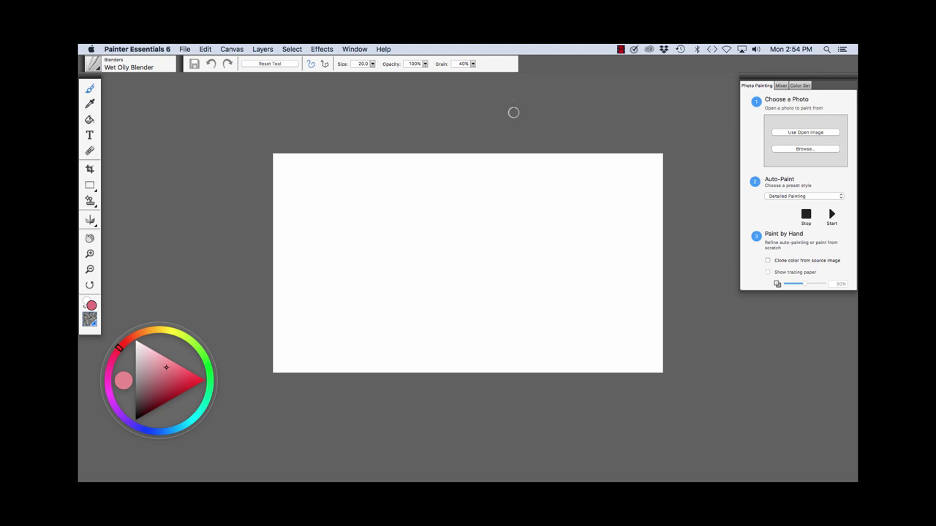
{"action": "left_click", "coordinate": [355, 49]}
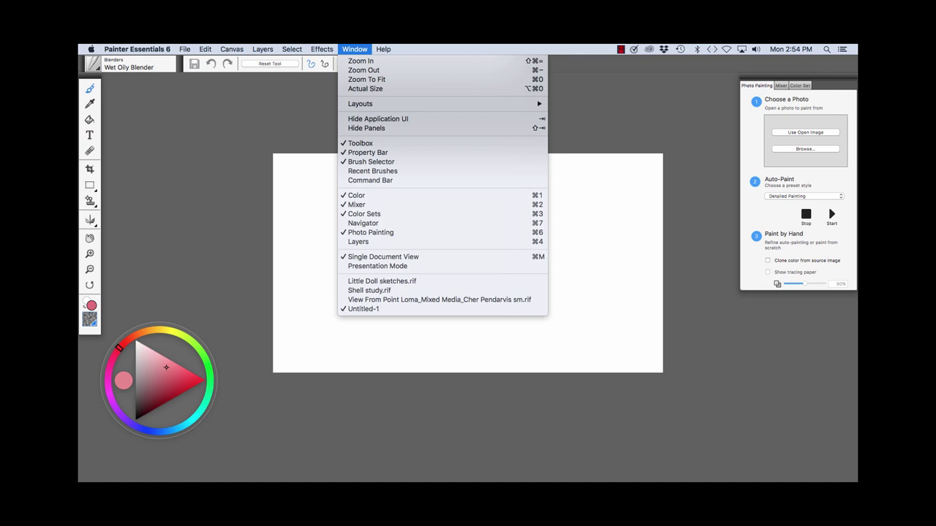
{"action": "mouse_move", "coordinate": [380, 103]}
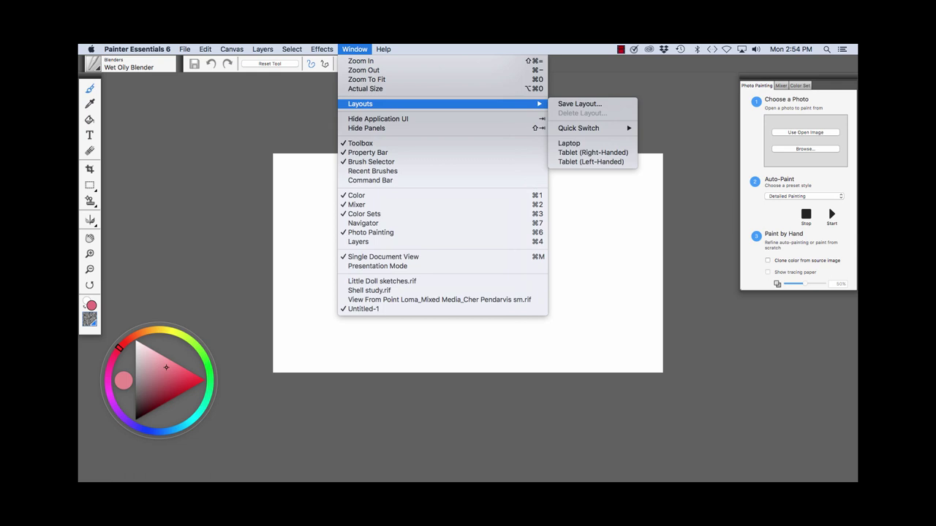
{"action": "left_click", "coordinate": [357, 90]}
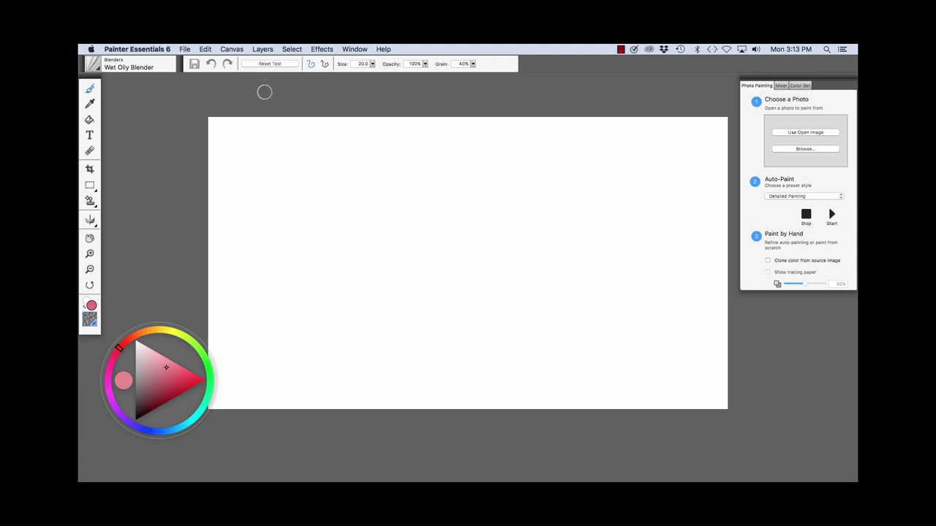
- Look through the Painter Essentials 6 application menu and its Preferences entries, then close it
{"action": "left_click", "coordinate": [158, 50]}
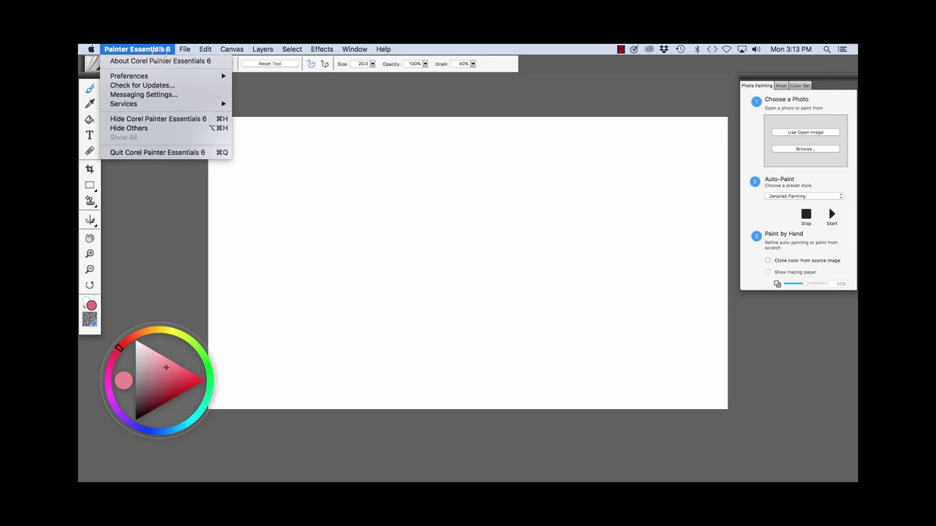
{"action": "mouse_move", "coordinate": [161, 76]}
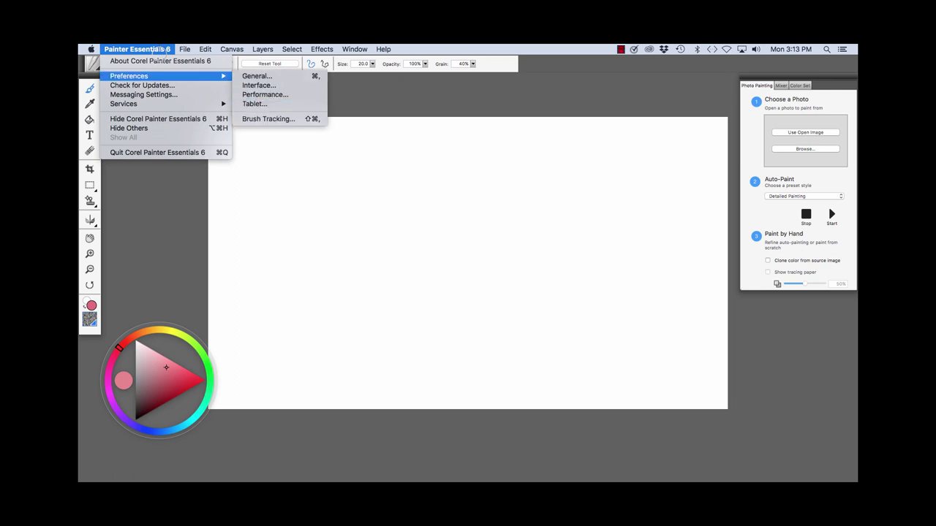
{"action": "key", "text": "Right"}
{"action": "key", "text": "Up"}
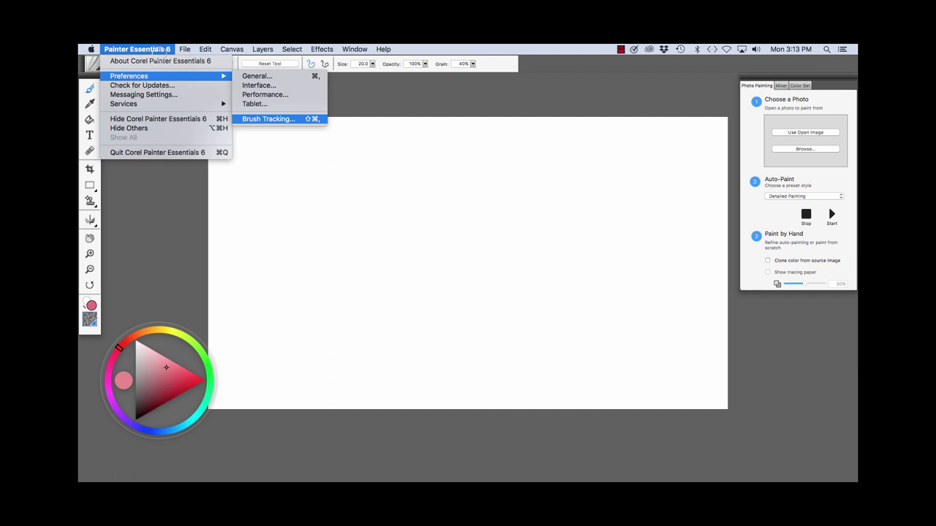
{"action": "key", "text": "Up"}
{"action": "key", "text": "Up"}
{"action": "key", "text": "Right"}
{"action": "key", "text": "Left"}
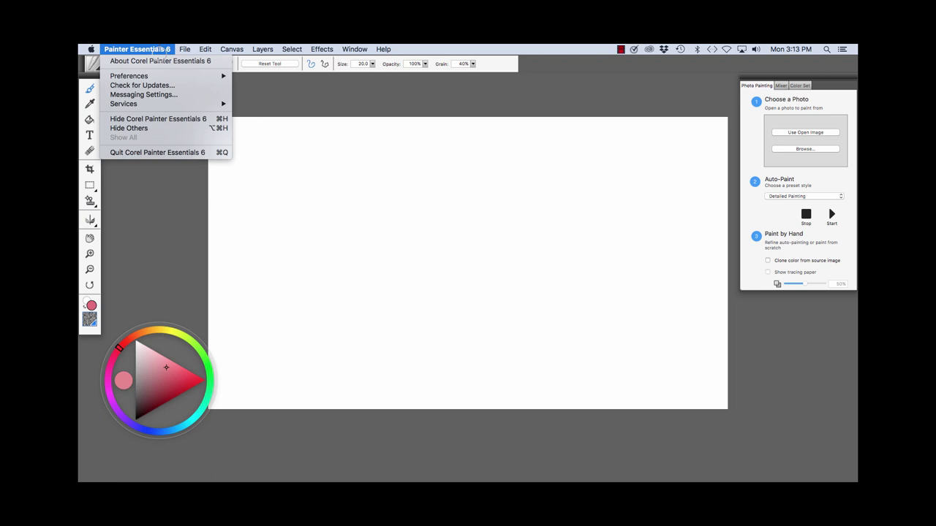
{"action": "key", "text": "Escape"}
- Step through the File, Edit, Canvas, Layers, Select, Effects, Window and Help menus down to Welcome…
{"action": "key", "text": "ctrl+F2"}
{"action": "key", "text": "Right"}
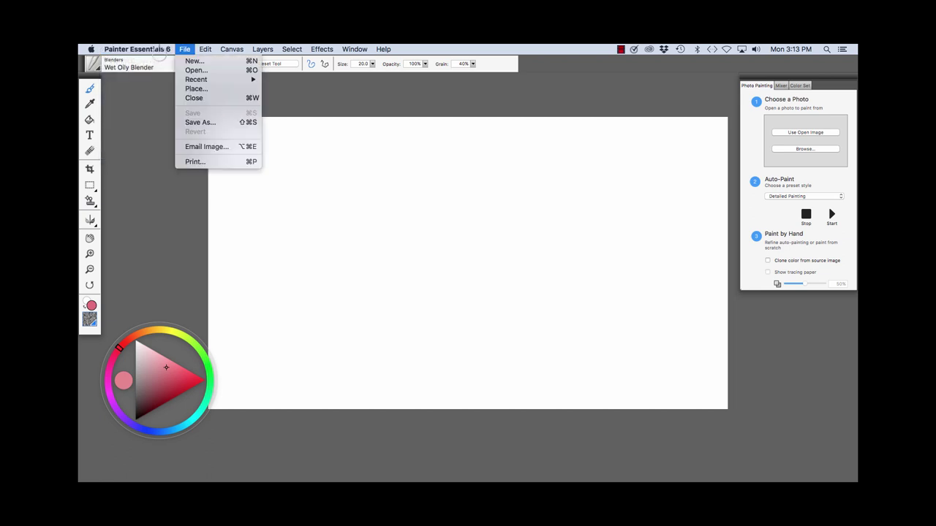
{"action": "key", "text": "Right"}
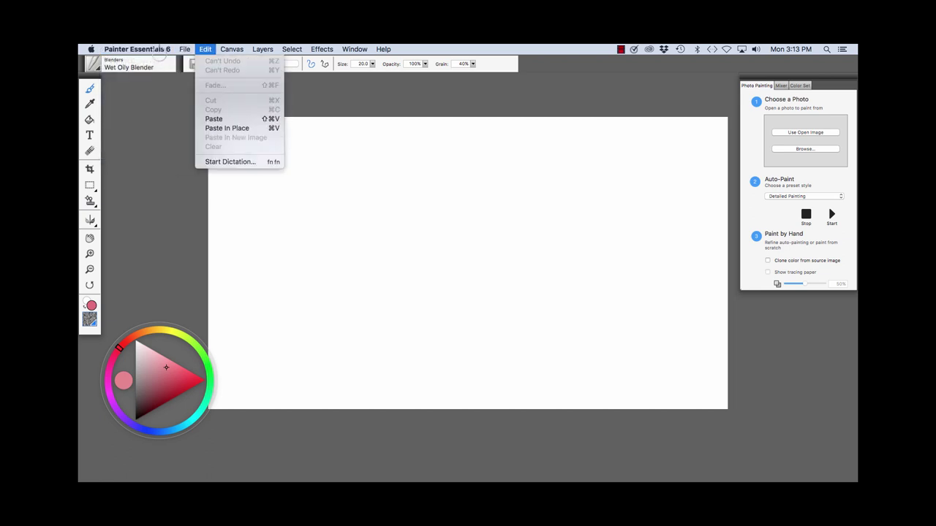
{"action": "key", "text": "Right"}
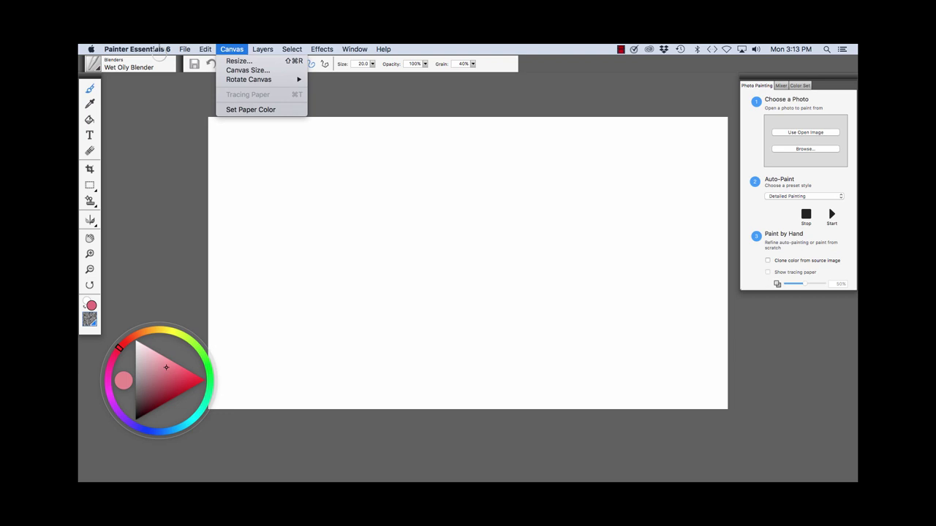
{"action": "key", "text": "Right"}
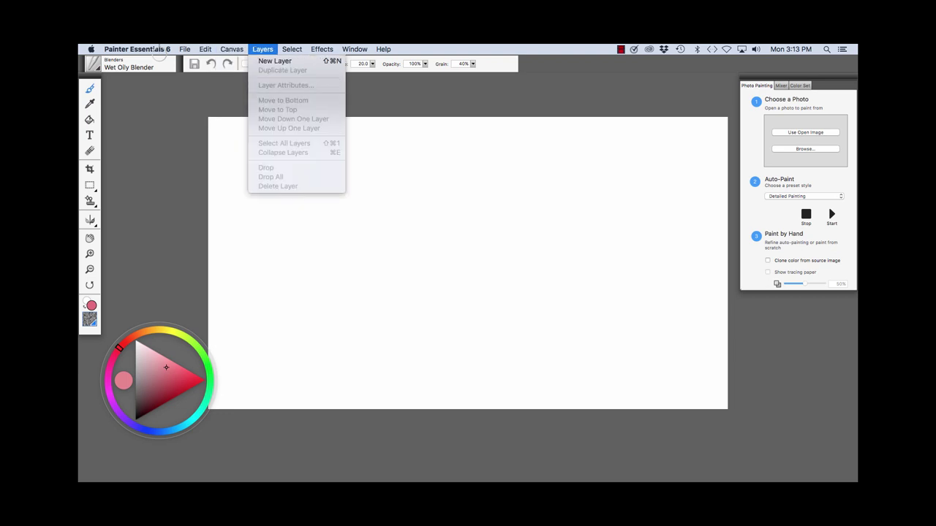
{"action": "key", "text": "Right"}
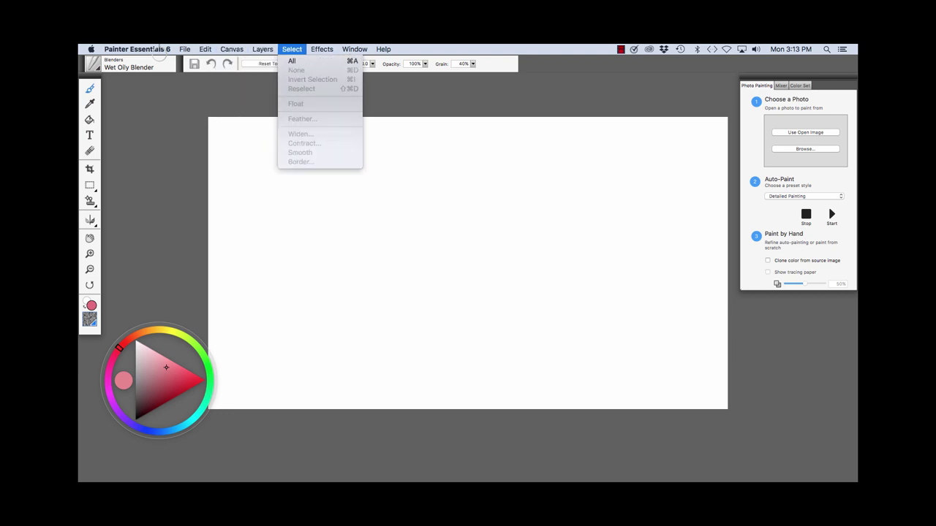
{"action": "key", "text": "Right"}
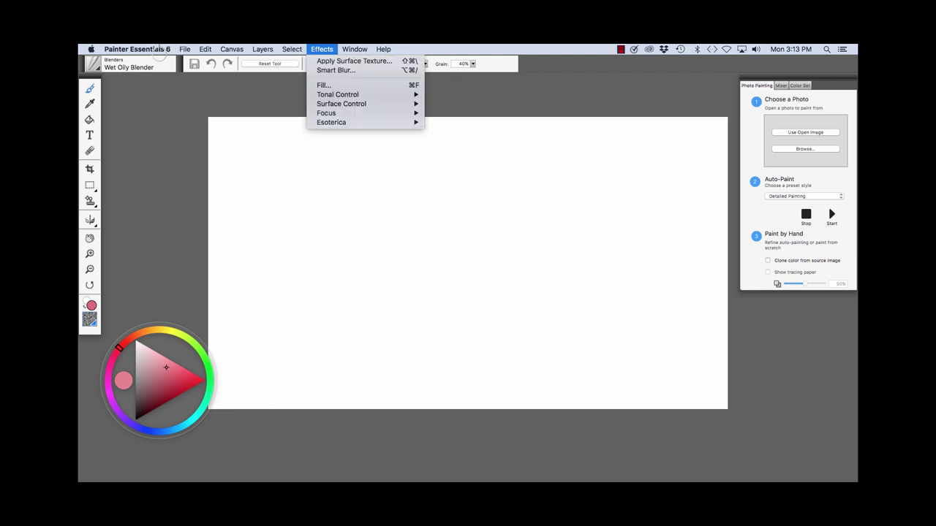
{"action": "key", "text": "Right"}
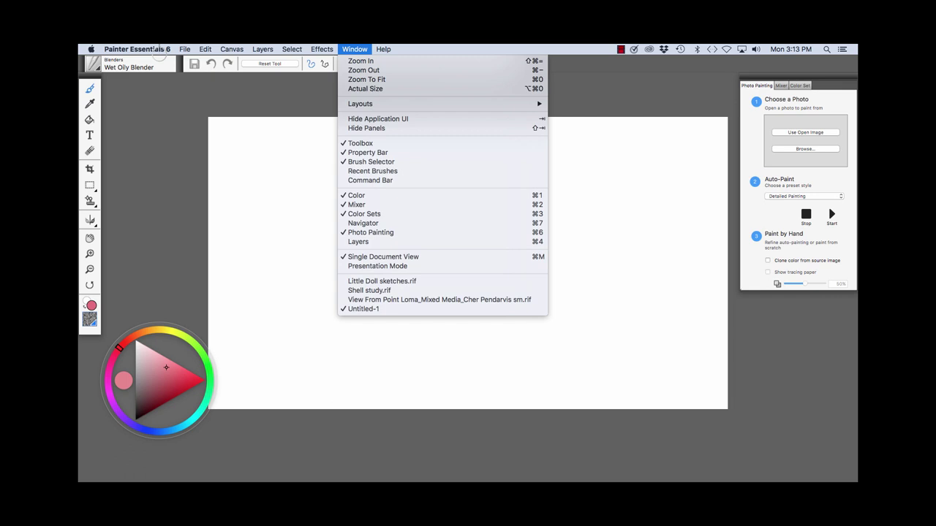
{"action": "key", "text": "Right"}
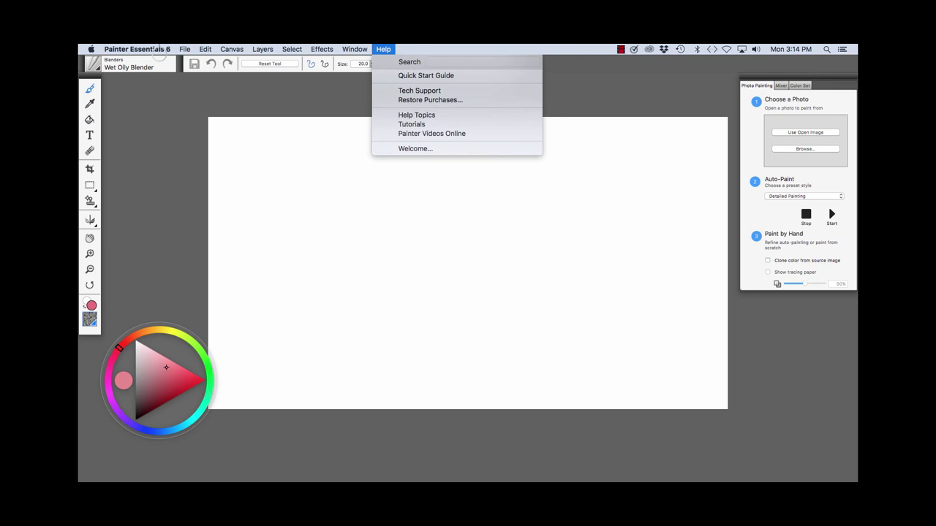
{"action": "key", "text": "Down"}
{"action": "key", "text": "Down"}
{"action": "key", "text": "Down"}
{"action": "key", "text": "Down"}
{"action": "key", "text": "Down"}
{"action": "key", "text": "Down"}
{"action": "key", "text": "Down"}
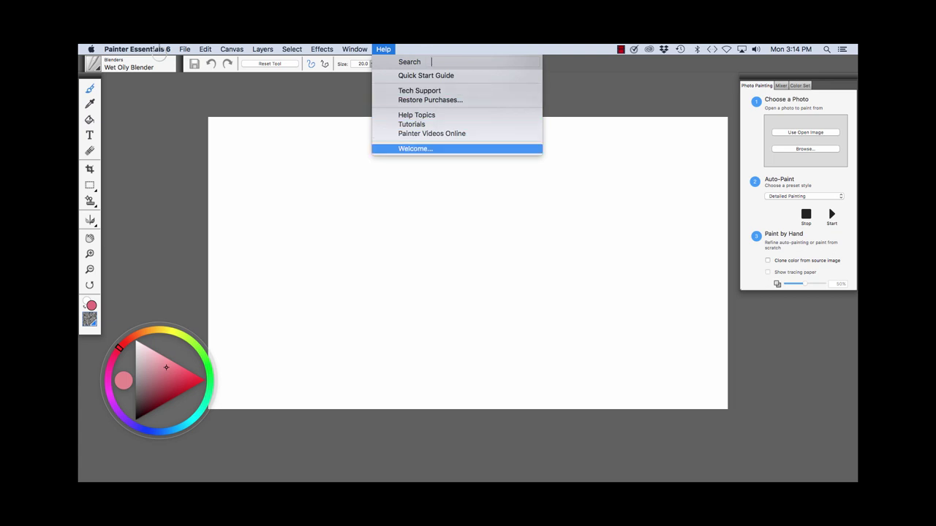
- Open Help > Welcome… and dismiss the welcome window with Escape
{"action": "key", "text": "Return"}
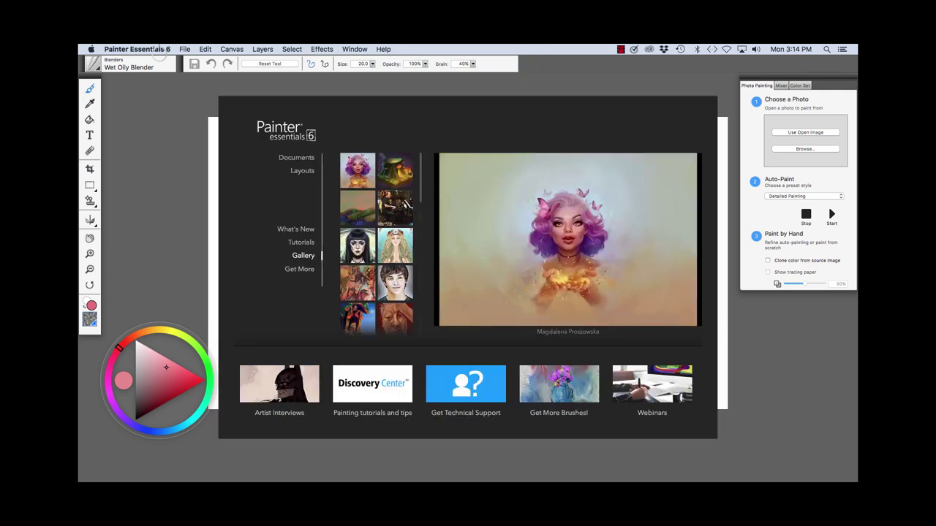
{"action": "key", "text": "Escape"}
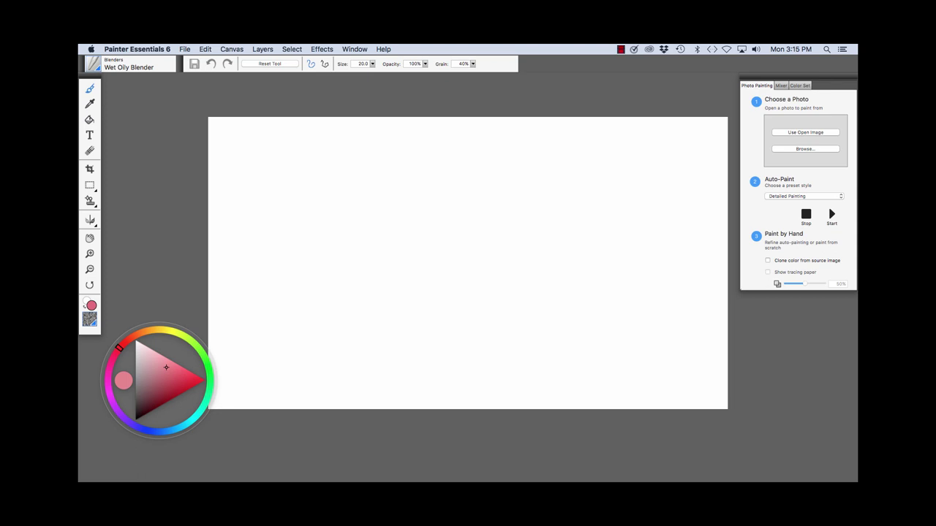
{"action": "left_click", "coordinate": [130, 64]}
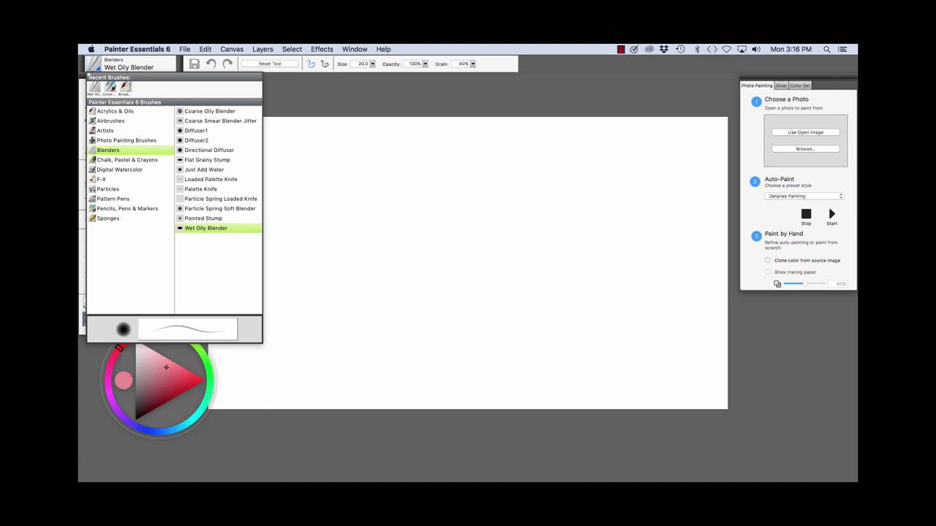
{"action": "left_click", "coordinate": [97, 68]}
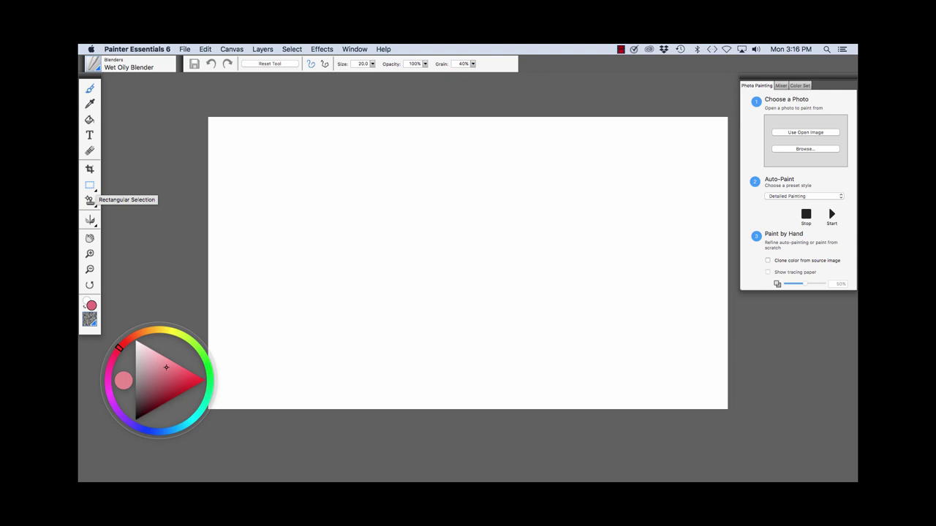
{"action": "left_click", "coordinate": [89, 185]}
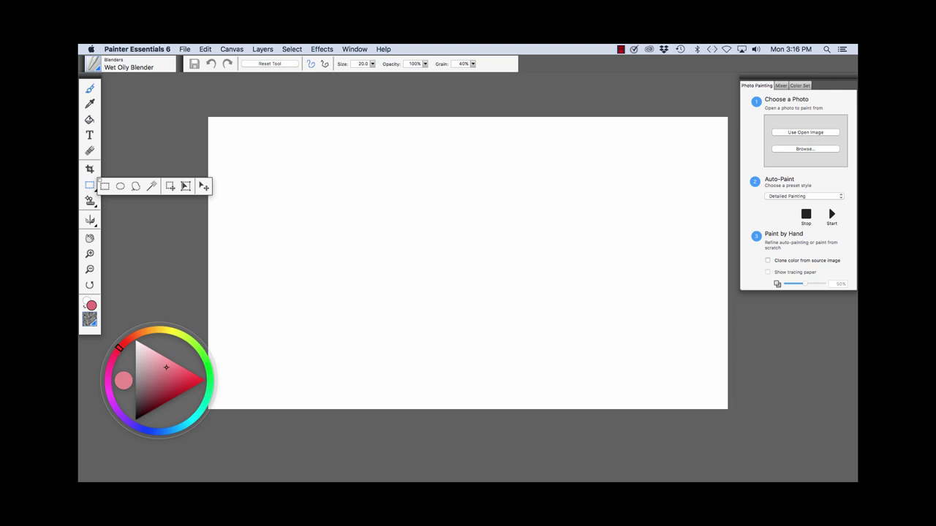
{"action": "left_click", "coordinate": [104, 186]}
{"action": "left_click", "coordinate": [89, 200]}
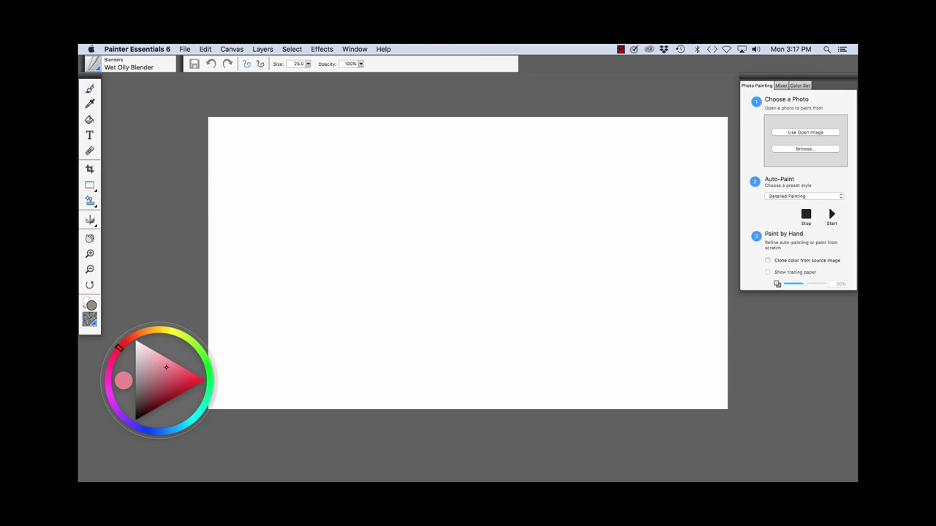
{"action": "left_click", "coordinate": [97, 197]}
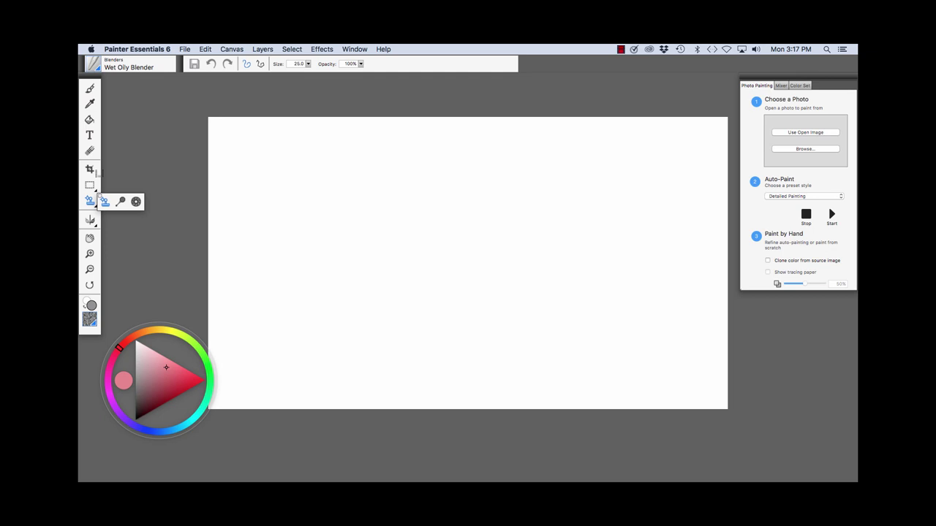
{"action": "left_click", "coordinate": [109, 229]}
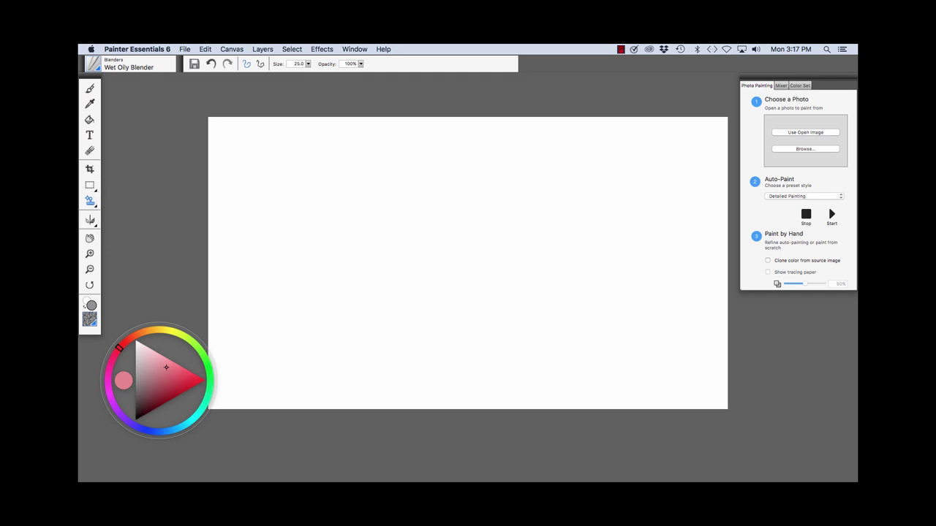
{"action": "left_click", "coordinate": [90, 220]}
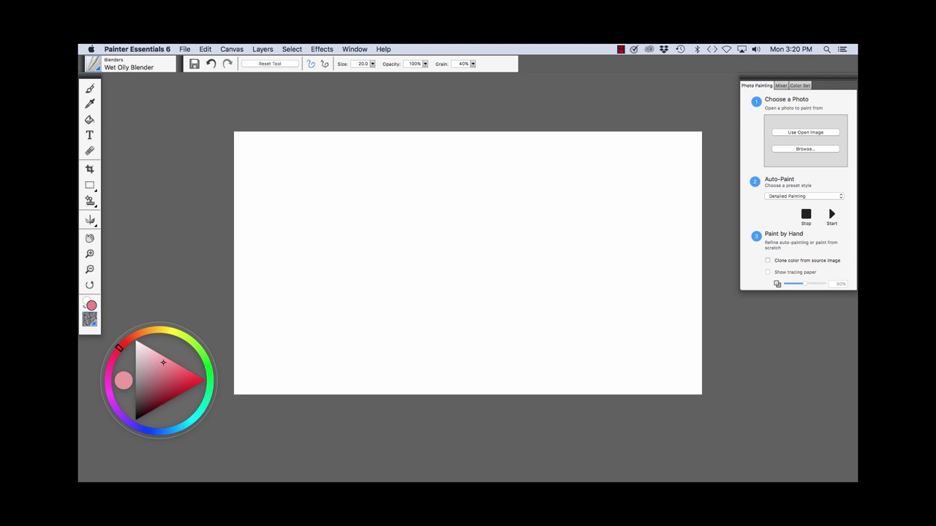
{"action": "left_click", "coordinate": [90, 319]}
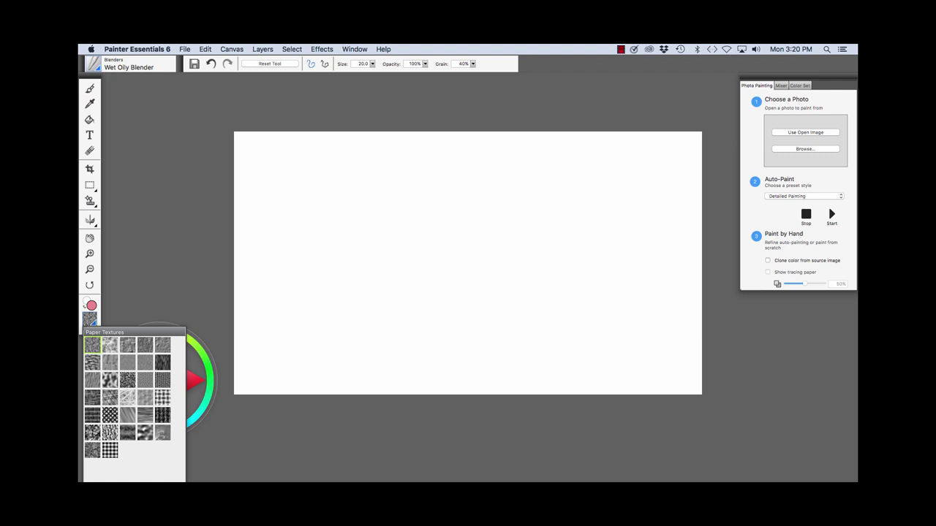
{"action": "left_click", "coordinate": [104, 337]}
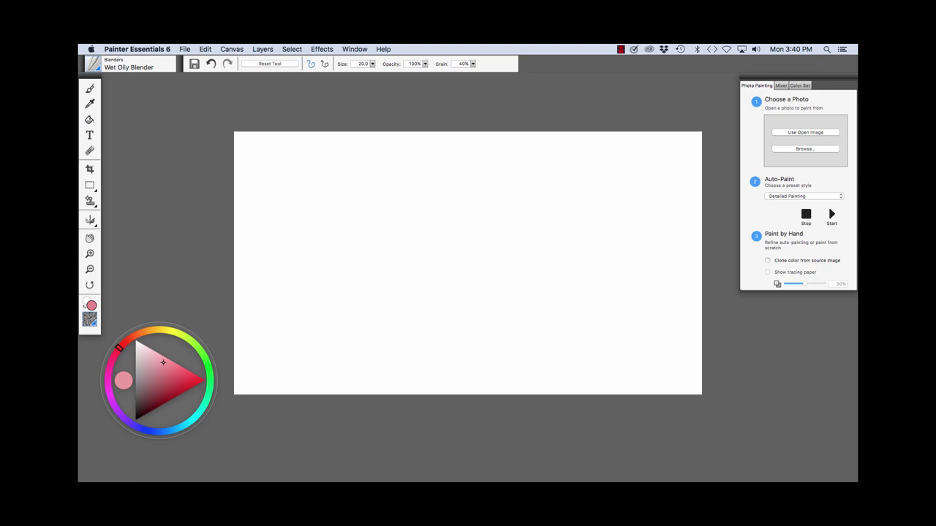
- Set a blue hue on the colour wheel ring, then adjust the triangle to a pale blue-grey
{"action": "left_click", "coordinate": [163, 431]}
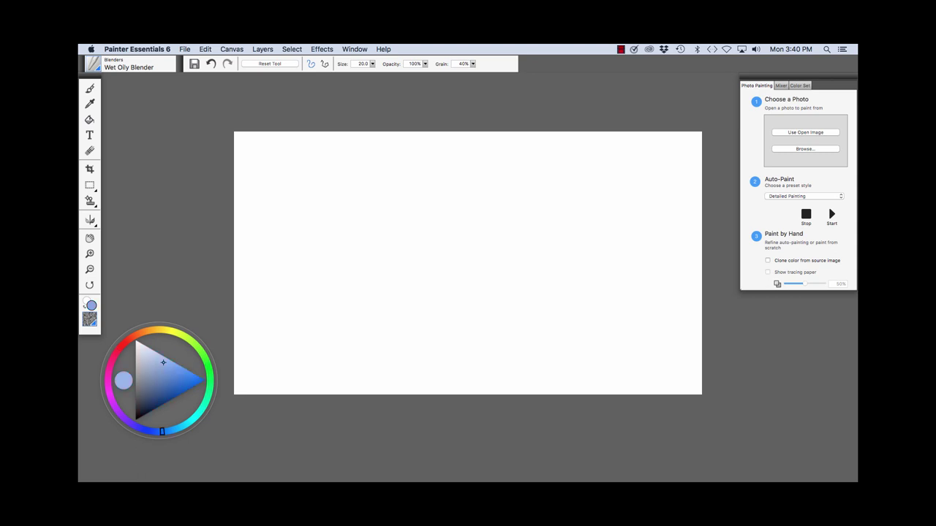
{"action": "left_click_drag", "start_coordinate": [163, 363], "coordinate": [188, 375]}
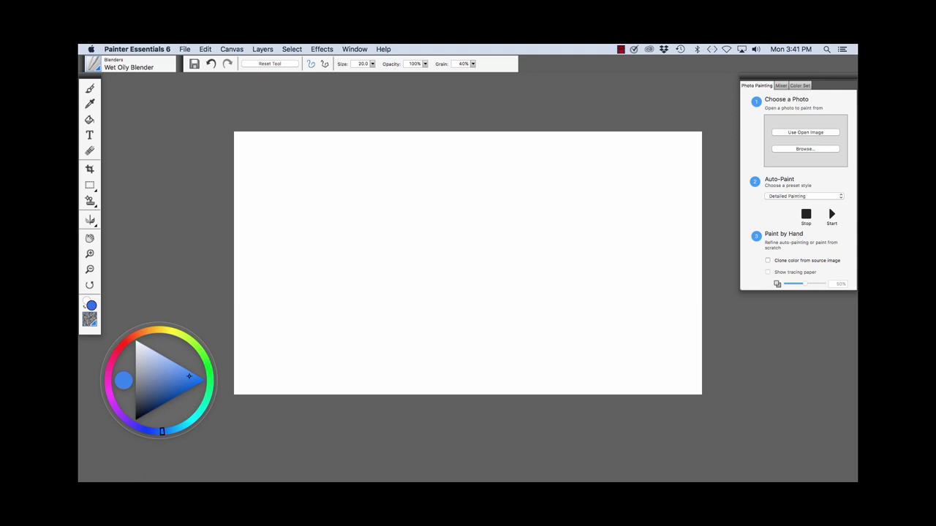
{"action": "left_click", "coordinate": [163, 375]}
{"action": "left_click", "coordinate": [148, 372]}
{"action": "mouse_move", "coordinate": [147, 373]}
{"action": "left_mouse_down"}
{"action": "mouse_move", "coordinate": [153, 353]}
{"action": "mouse_move", "coordinate": [154, 399]}
{"action": "left_mouse_up"}
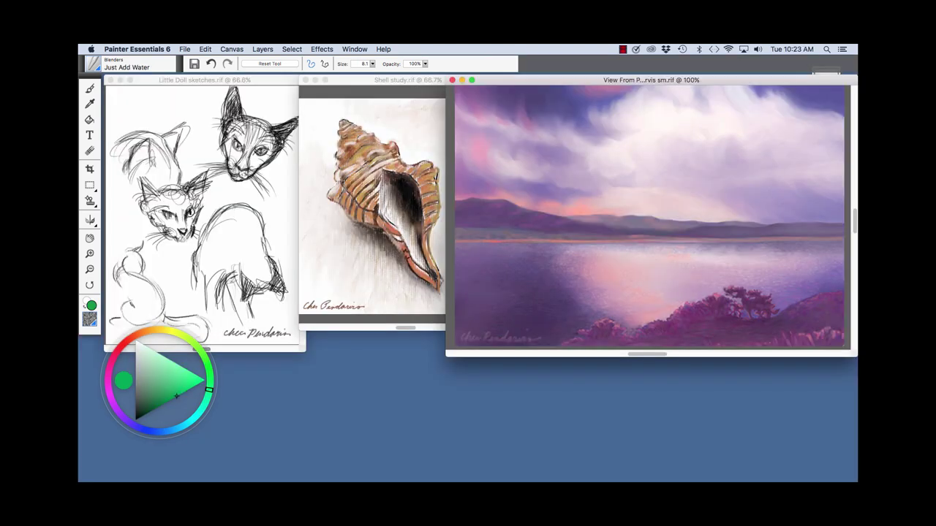
- Create a new blank canvas with File > New, shift the colour to teal, and select the Brush tool
{"action": "left_click", "coordinate": [185, 49]}
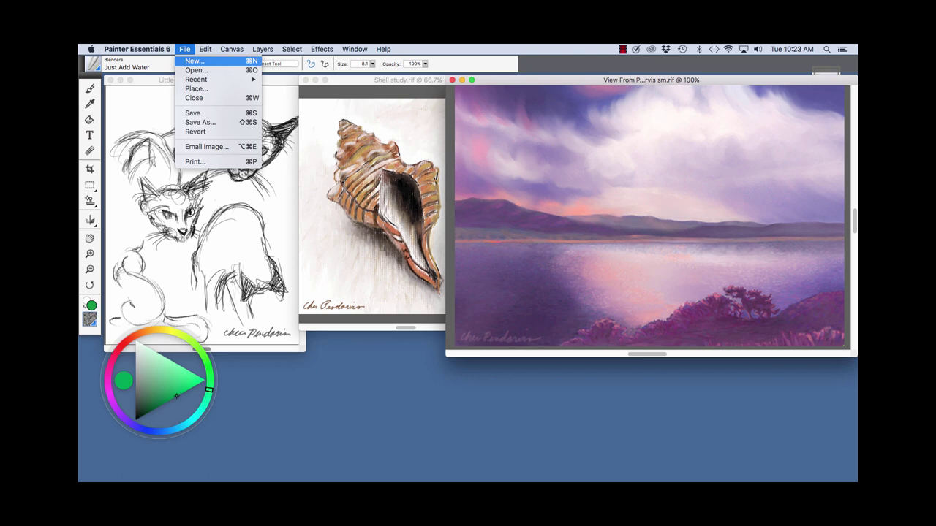
{"action": "left_click", "coordinate": [194, 61]}
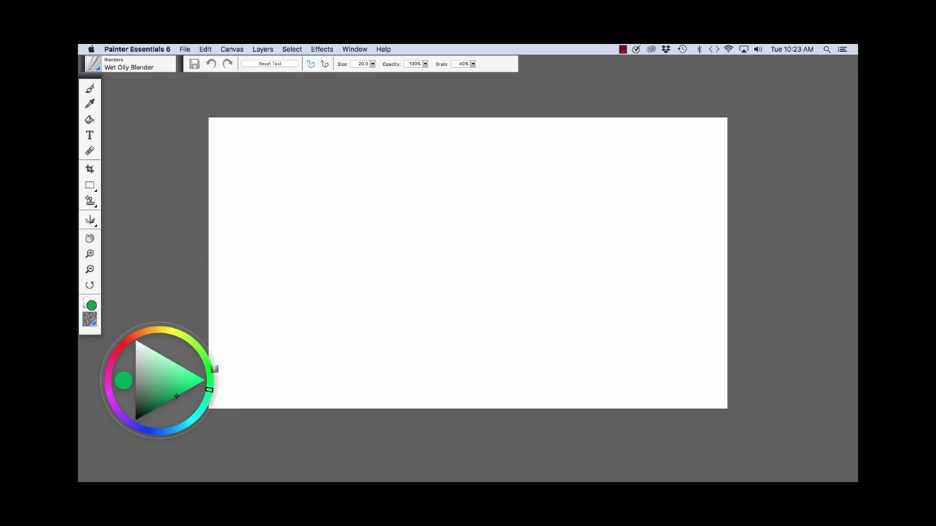
{"action": "mouse_move", "coordinate": [209, 390]}
{"action": "left_mouse_down"}
{"action": "mouse_move", "coordinate": [195, 415]}
{"action": "mouse_move", "coordinate": [178, 392]}
{"action": "mouse_move", "coordinate": [182, 368]}
{"action": "left_mouse_up"}
{"action": "left_click", "coordinate": [90, 88]}
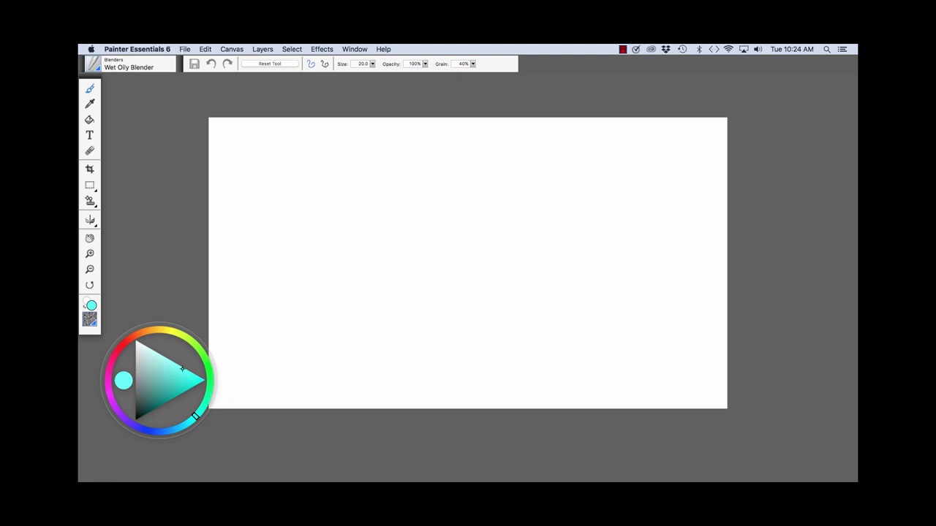
- Choose the Opaque Acrylic brush from the Acrylics & Oils category in the Brush Selector
{"action": "left_click", "coordinate": [92, 64]}
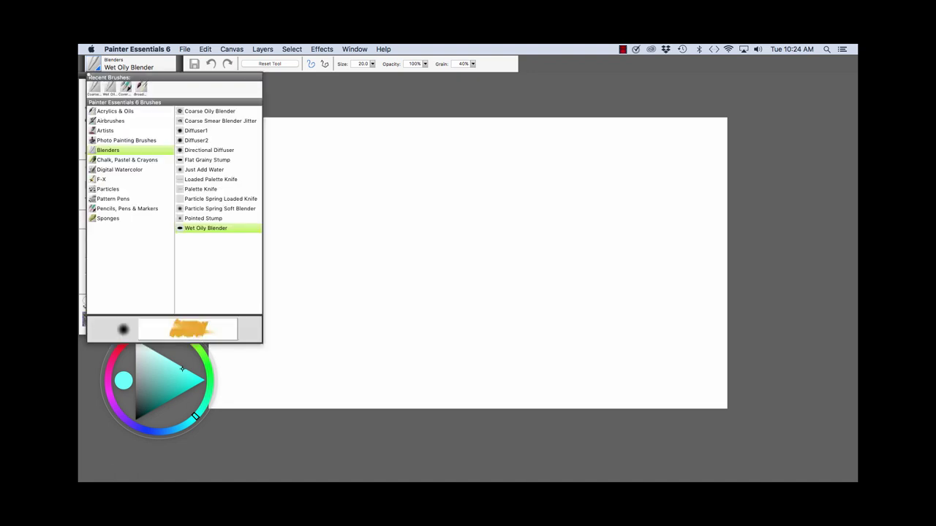
{"action": "left_click", "coordinate": [204, 170]}
{"action": "left_click", "coordinate": [115, 111]}
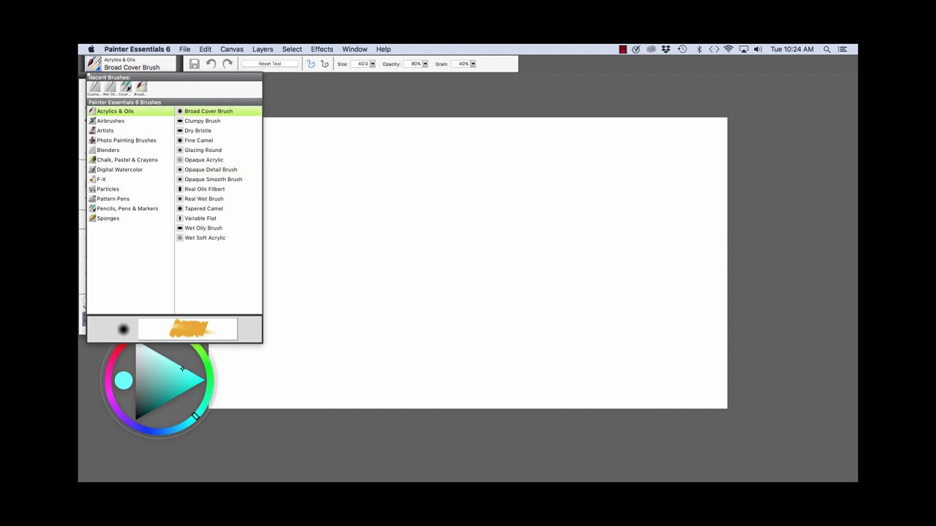
{"action": "left_click", "coordinate": [204, 160]}
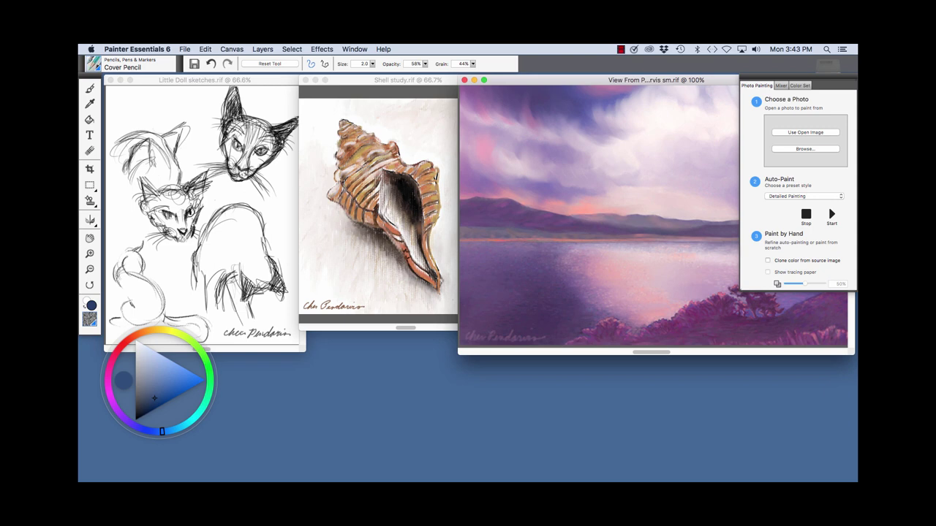
- Select the Thick and Thin Pencil in the Brush Selector, then bring the brush library back up
{"action": "left_click", "coordinate": [92, 66]}
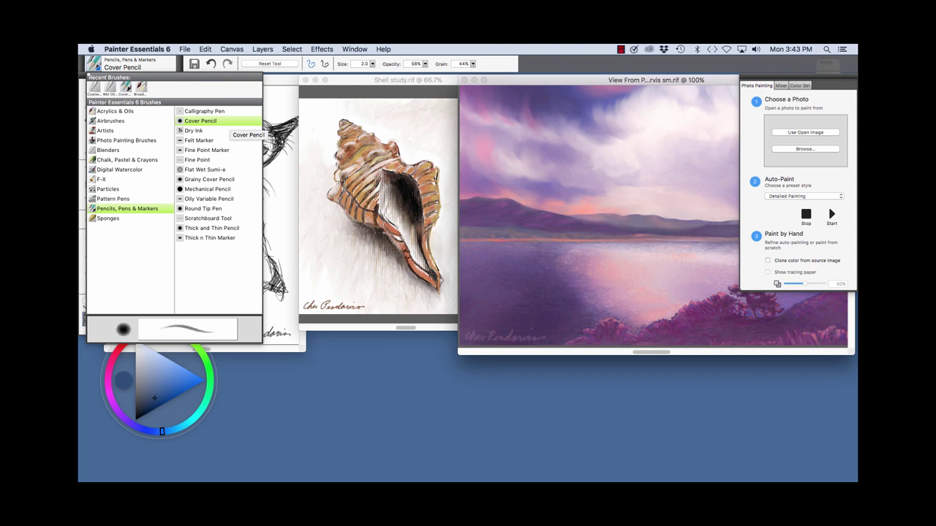
{"action": "left_click", "coordinate": [205, 228]}
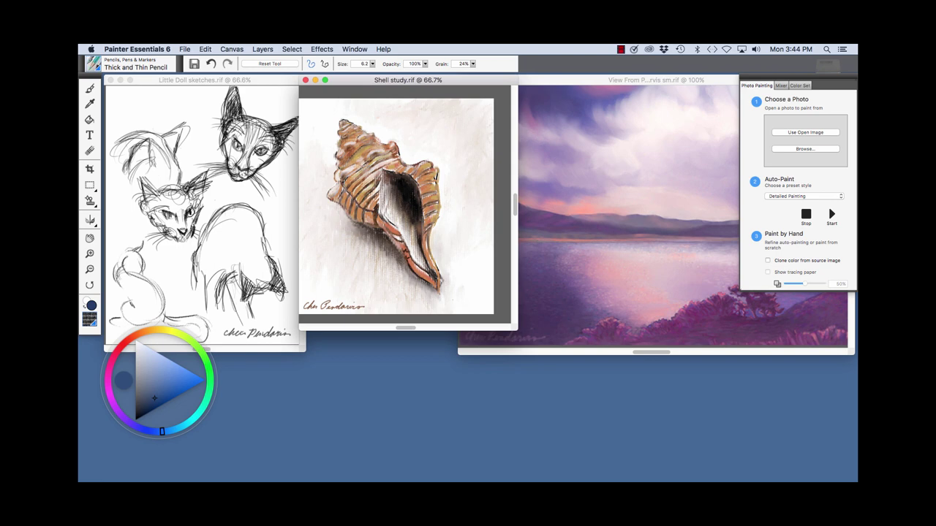
{"action": "left_click", "coordinate": [93, 64]}
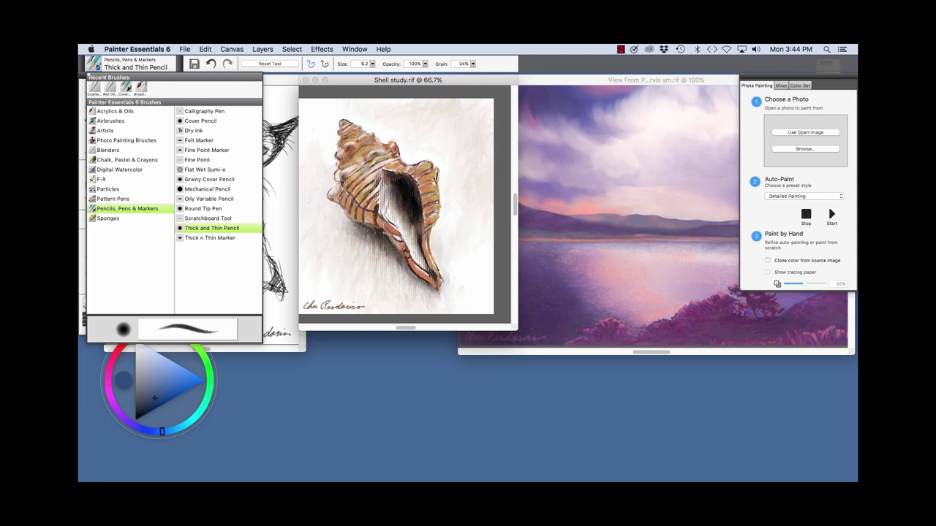
- Try Sharp Charcoal Pencil from Chalk, Pastel & Crayons, then use the Brush Selector again to pick Blenders > Just Add Water
{"action": "left_click", "coordinate": [135, 159]}
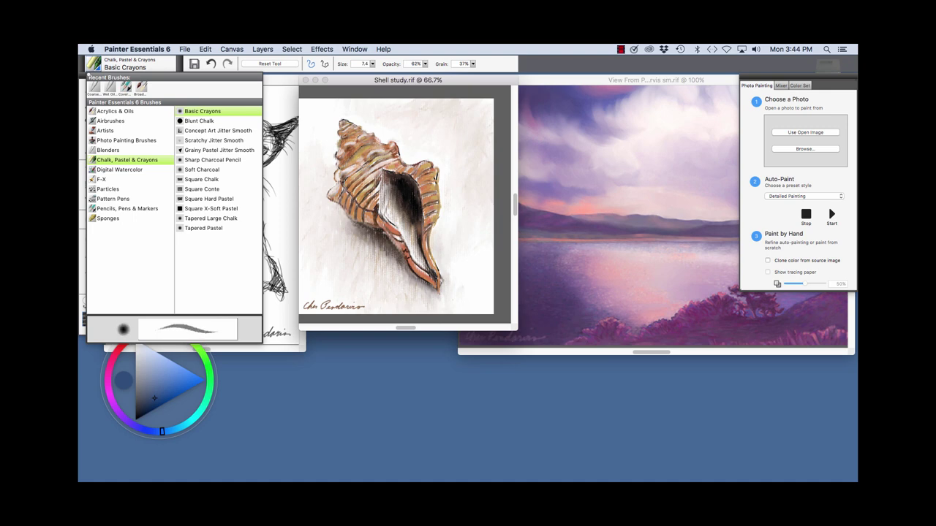
{"action": "left_click", "coordinate": [212, 159]}
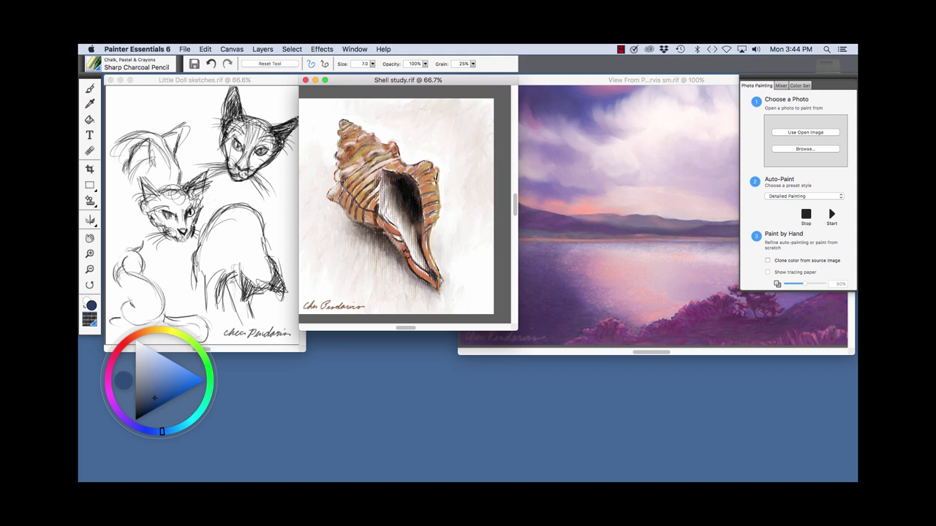
{"action": "left_click", "coordinate": [92, 63]}
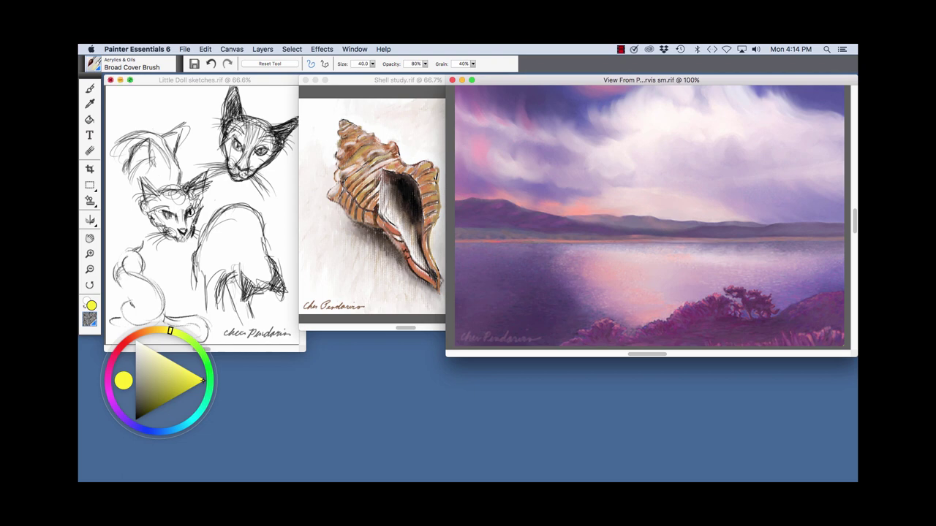
{"action": "left_click", "coordinate": [94, 65]}
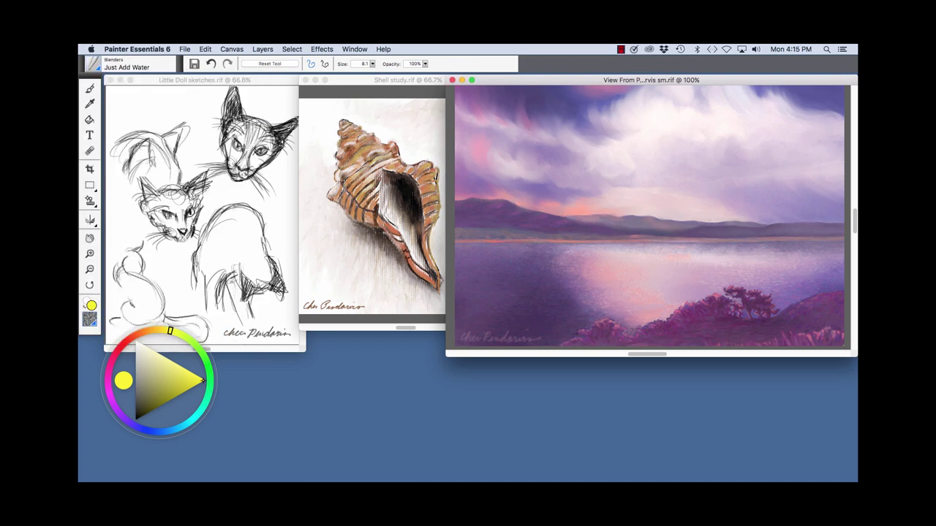
- Show the Color Sets panel from the Window menu to display the Painter Colors swatches
{"action": "left_click", "coordinate": [355, 49]}
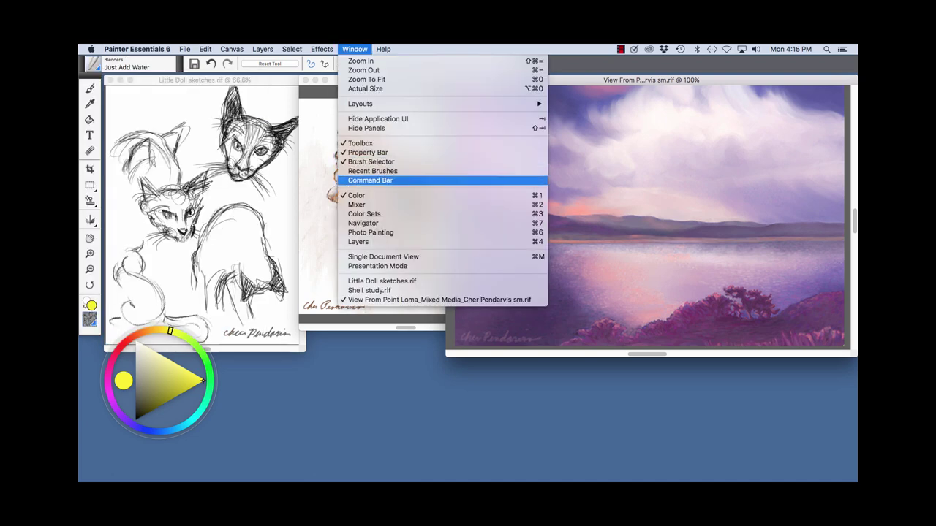
{"action": "left_click", "coordinate": [364, 214]}
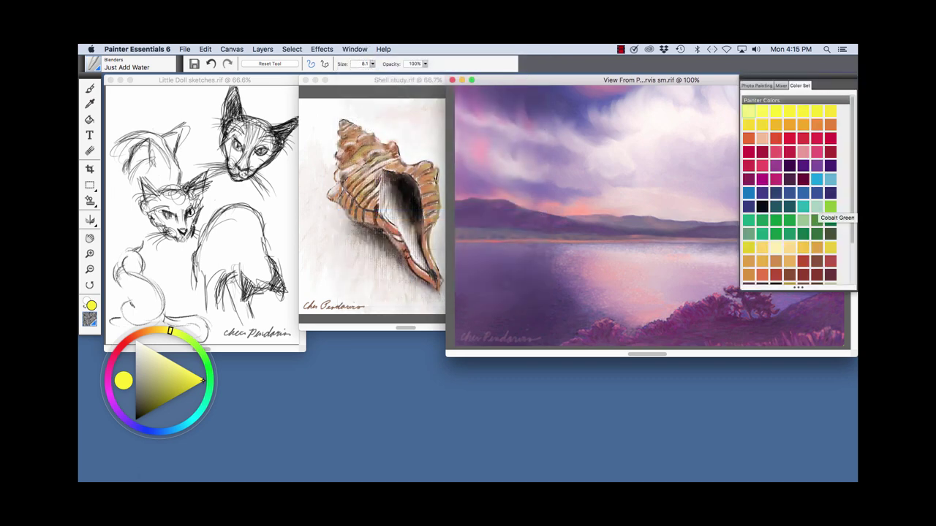
{"action": "scroll", "coordinate": [817, 218], "scroll_direction": "down", "scroll_amount": 3}
{"action": "scroll", "coordinate": [816, 218], "scroll_direction": "up", "scroll_amount": 3}
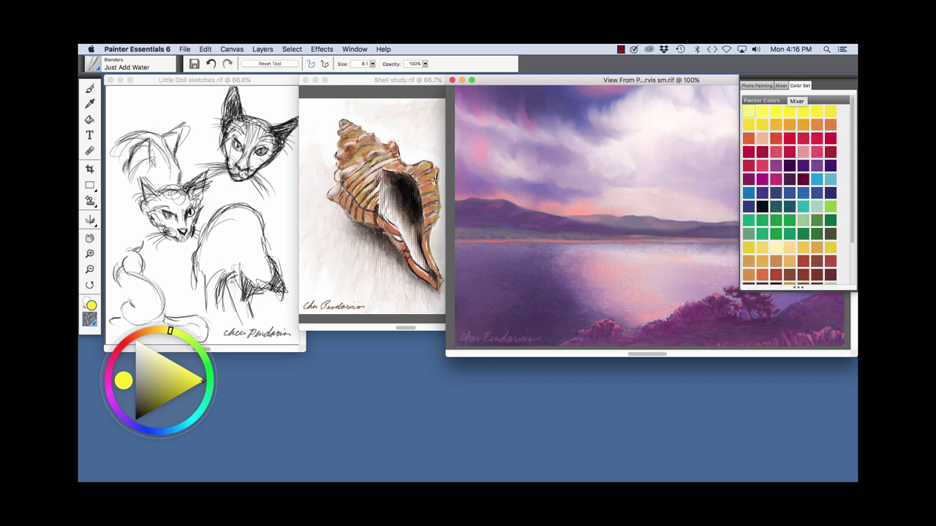
- In the Mixer, dab yellow-green paint, sample green with the eyedropper, and brush it over the yellow blob
{"action": "left_click", "coordinate": [781, 85]}
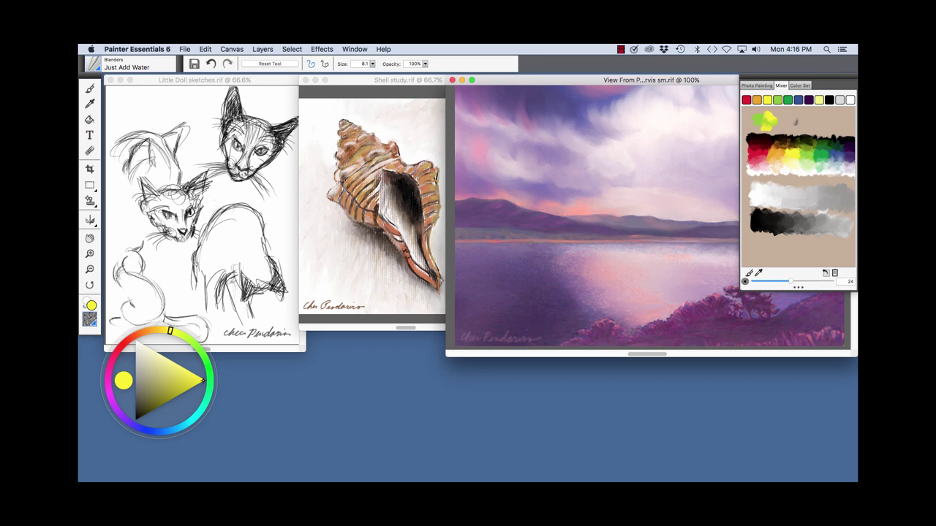
{"action": "left_click", "coordinate": [794, 118]}
{"action": "left_click", "coordinate": [758, 272]}
{"action": "left_click", "coordinate": [826, 152]}
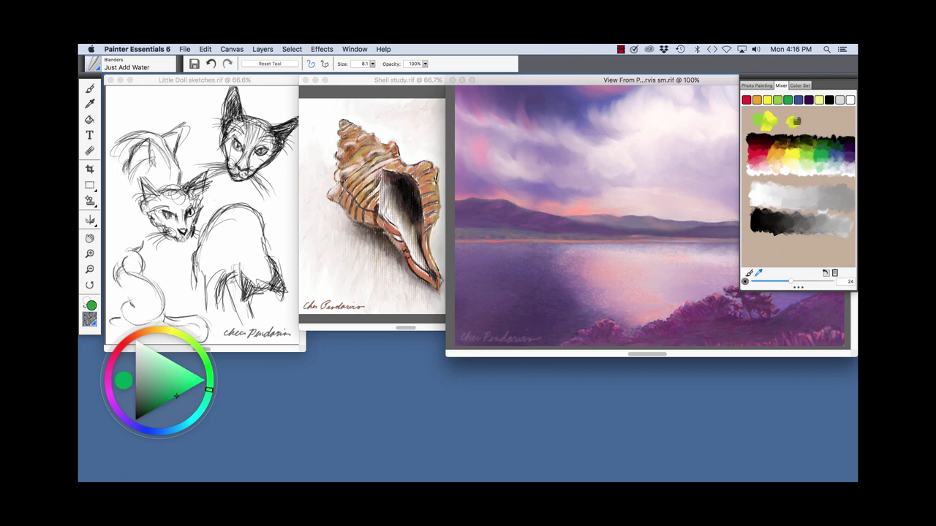
{"action": "left_click", "coordinate": [749, 273]}
{"action": "mouse_move", "coordinate": [807, 117]}
{"action": "left_mouse_down"}
{"action": "mouse_move", "coordinate": [797, 122]}
{"action": "mouse_move", "coordinate": [808, 115]}
{"action": "mouse_move", "coordinate": [795, 128]}
{"action": "mouse_move", "coordinate": [804, 129]}
{"action": "mouse_move", "coordinate": [794, 123]}
{"action": "mouse_move", "coordinate": [784, 134]}
{"action": "mouse_move", "coordinate": [807, 132]}
{"action": "left_mouse_up"}
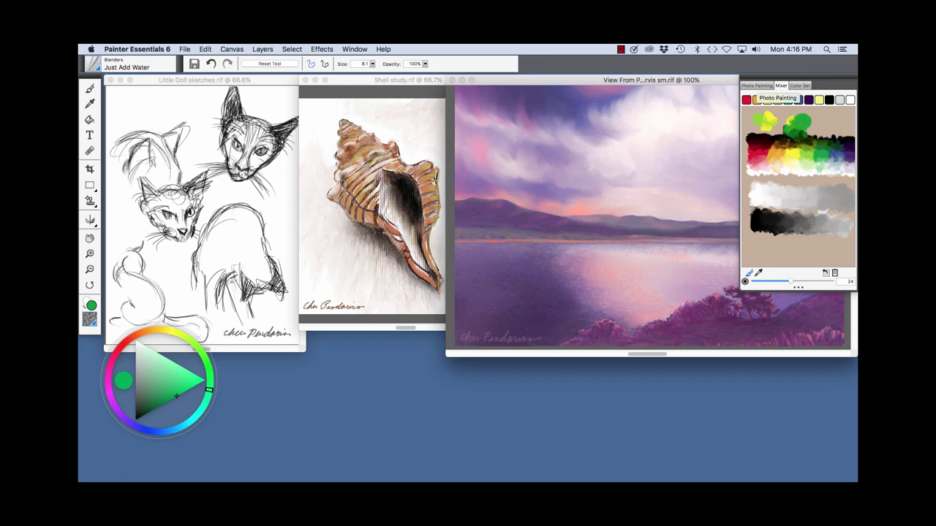
- View the Photo Painting options, then hide that panel via the Window menu to uncover the three paintings
{"action": "left_click", "coordinate": [757, 86]}
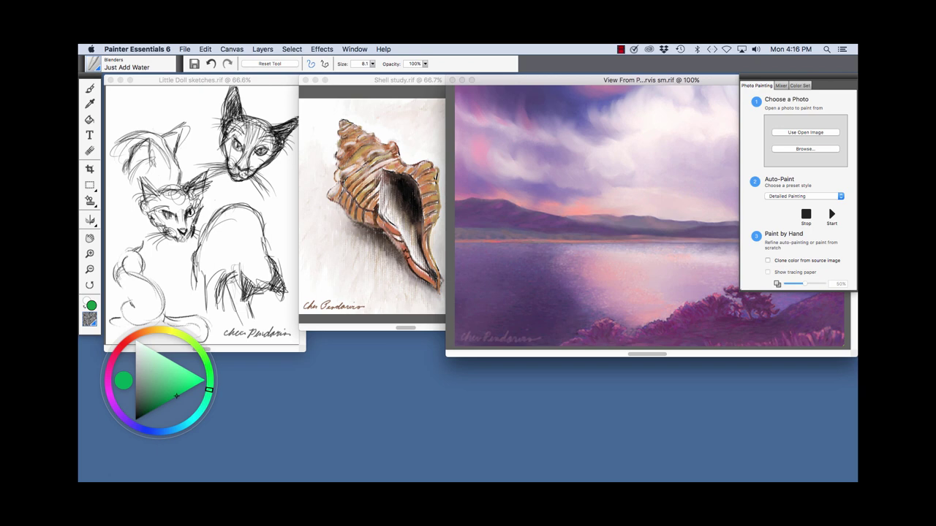
{"action": "left_click", "coordinate": [354, 49]}
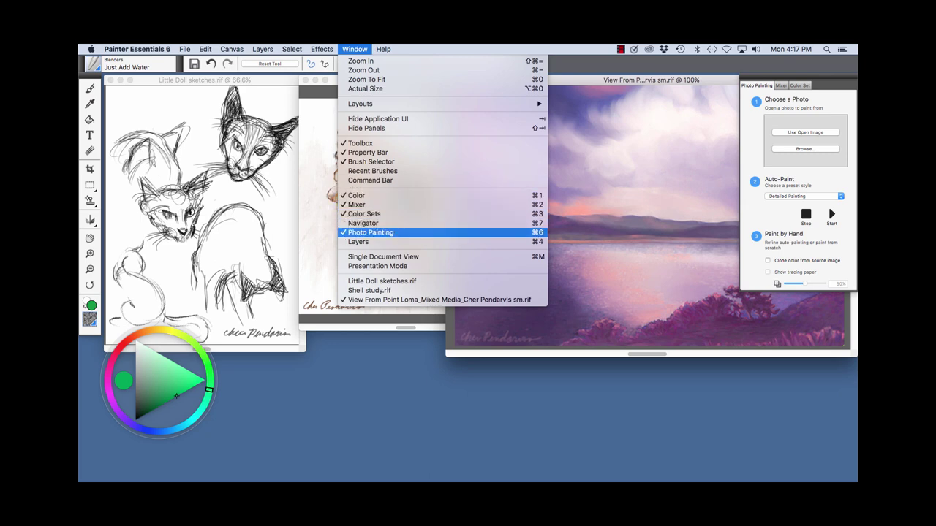
{"action": "left_click", "coordinate": [371, 233]}
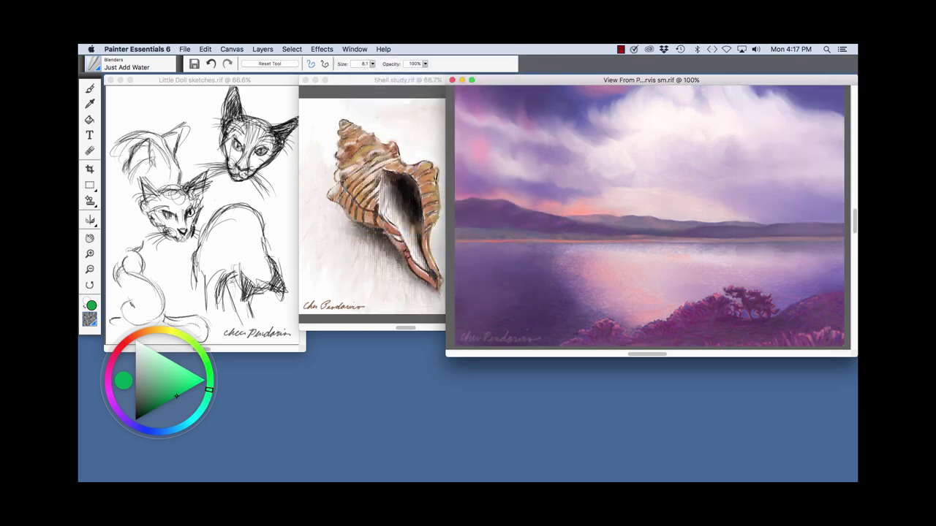